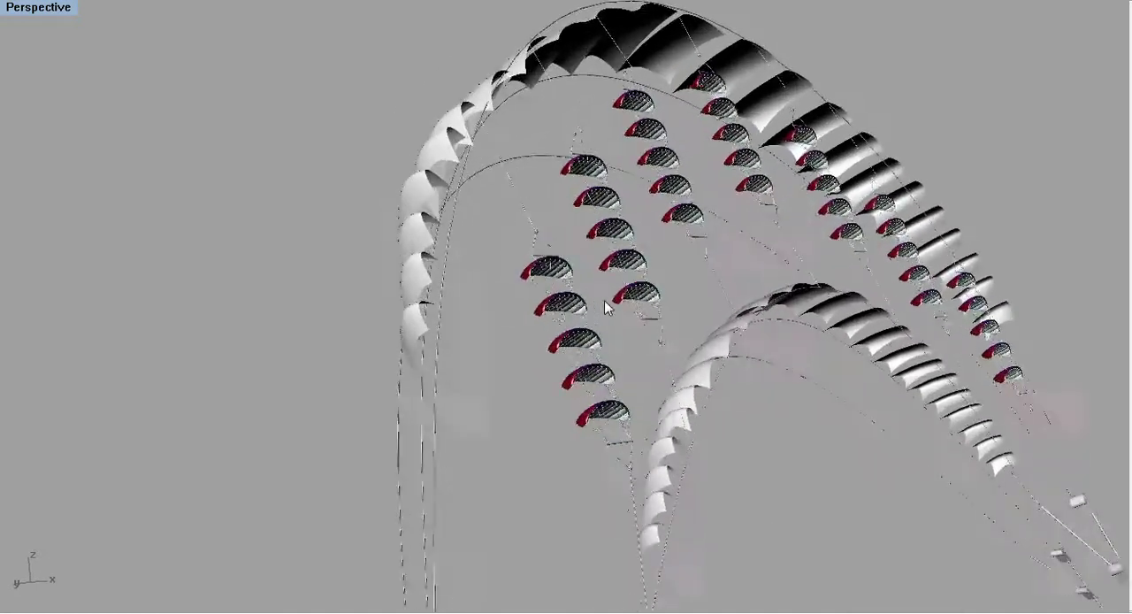
scroll(607, 307, up, 1)
scroll(607, 307, up, 1)
scroll(607, 307, up, 2)
scroll(607, 307, up, 2)
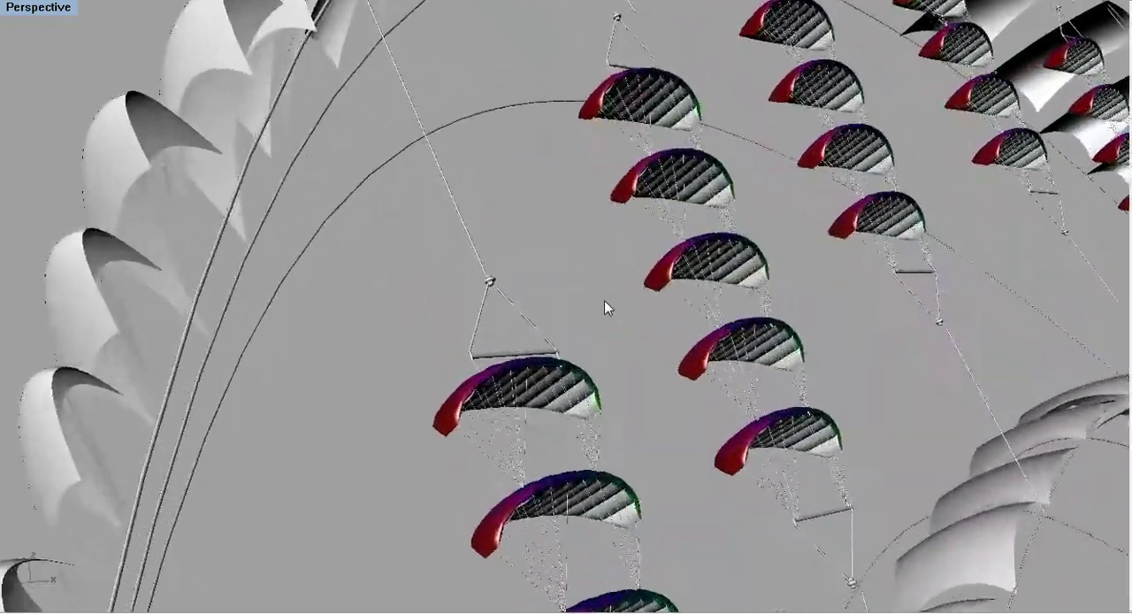
scroll(605, 307, up, 1)
scroll(605, 307, up, 1)
scroll(605, 307, up, 2)
scroll(606, 307, up, 2)
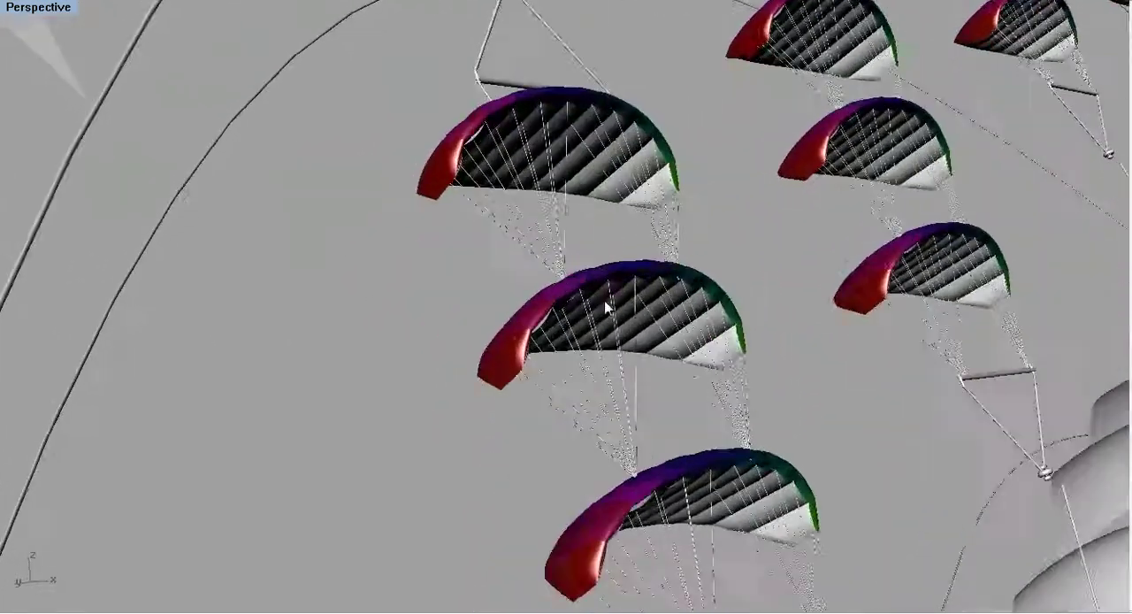
scroll(606, 307, up, 2)
scroll(607, 308, up, 3)
scroll(610, 301, up, 1)
scroll(612, 322, up, 1)
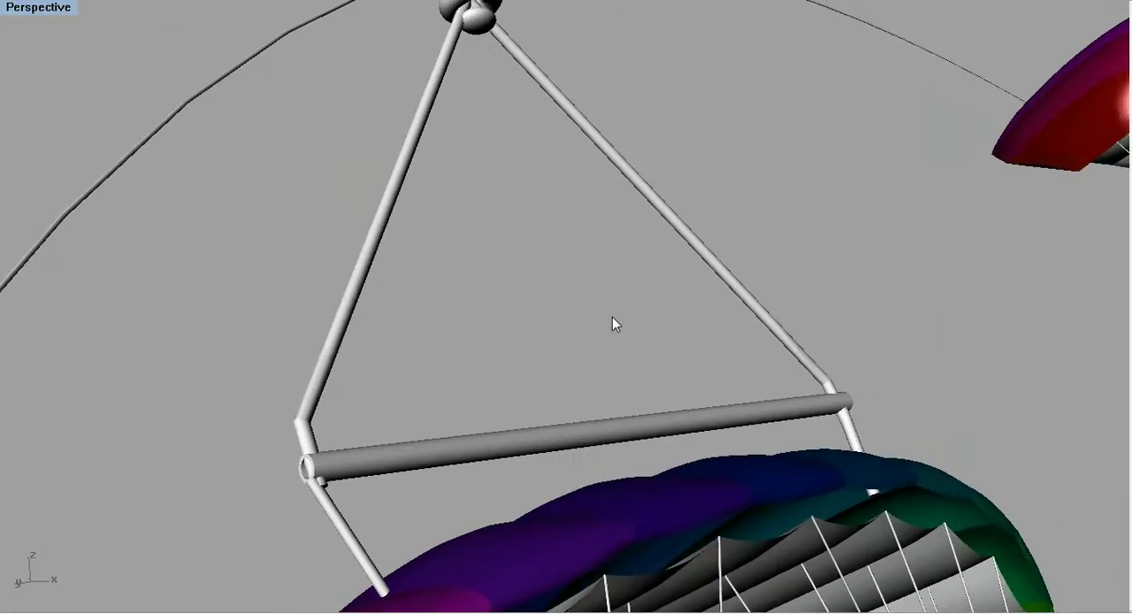